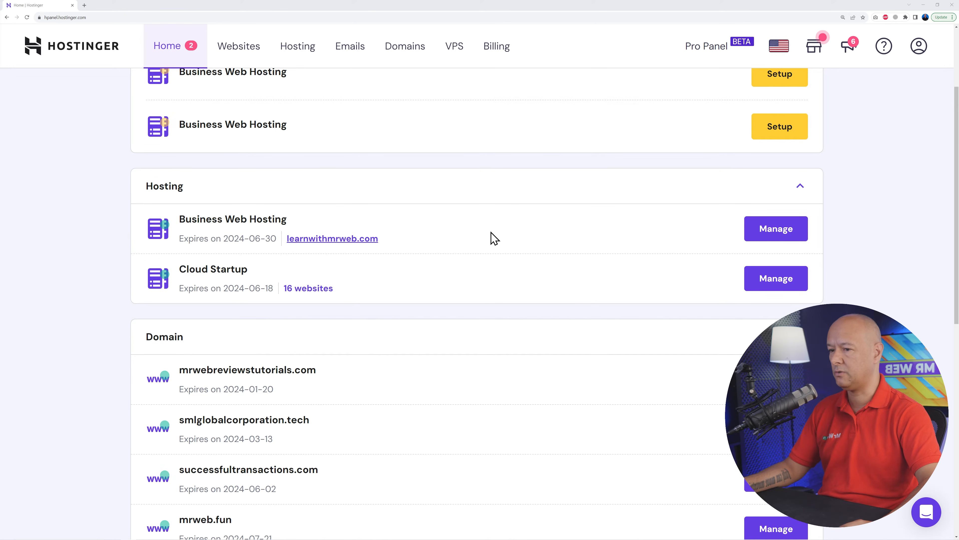
# Open the subdomain management page for the learnwithmrweb.com hosting plan.
pyautogui.click(771, 237)
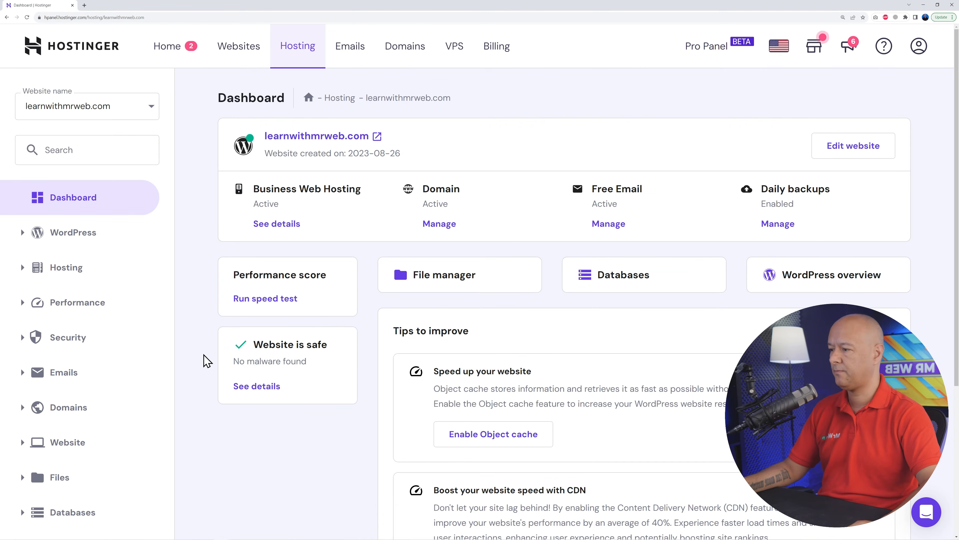
pyautogui.scroll(-2, 207, 347)
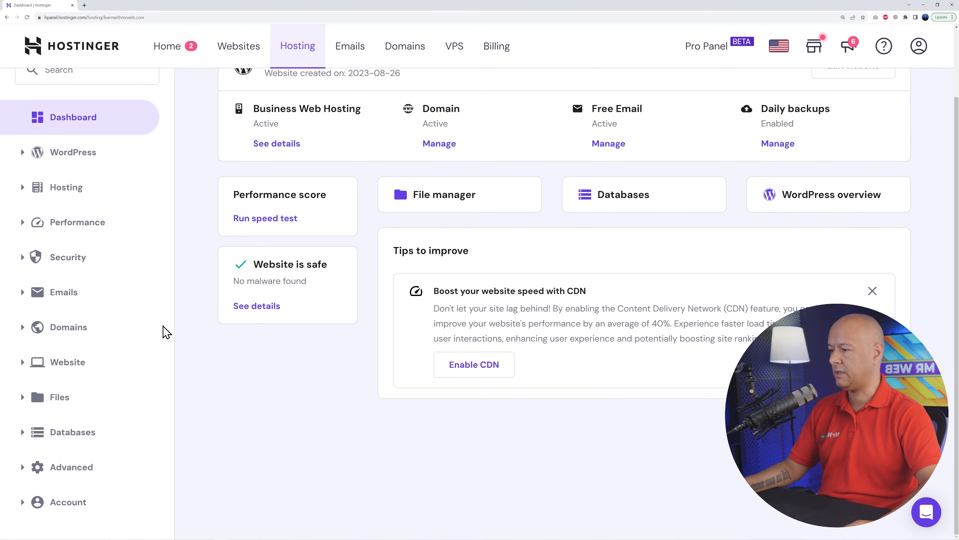
pyautogui.click(22, 328)
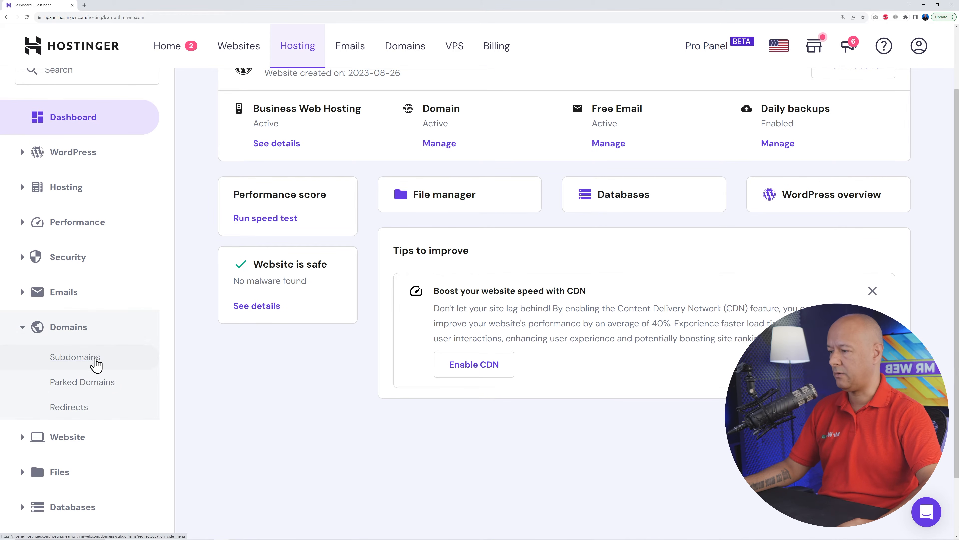
pyautogui.click(76, 357)
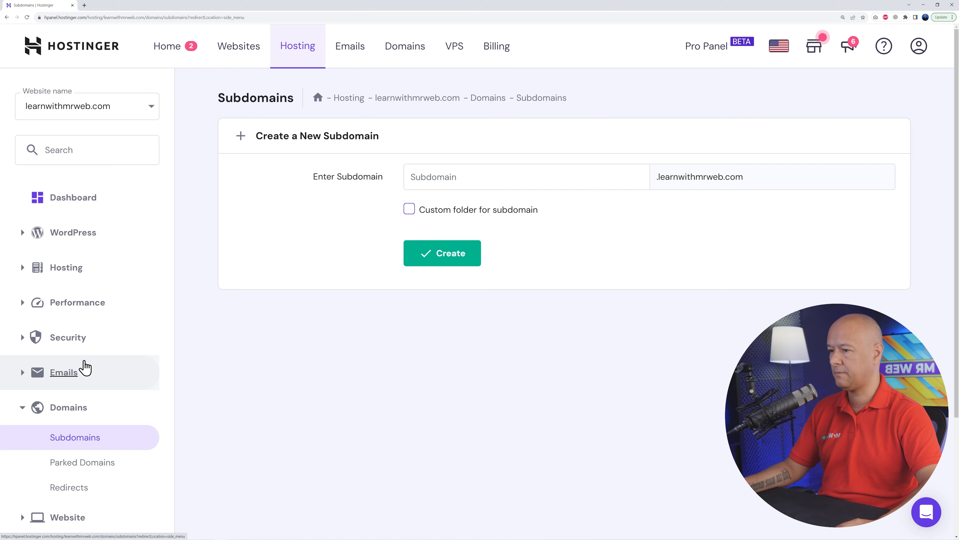
# Create the subdomain mysubdomain under learnwithmrweb.com with the custom folder __mysubdomain.
pyautogui.click(484, 180)
pyautogui.write('mysubdomain')
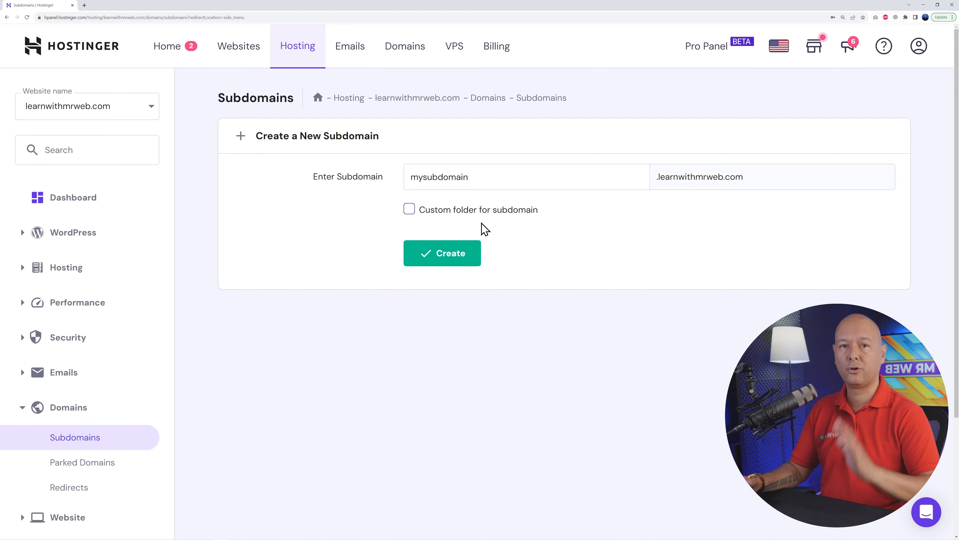
pyautogui.click(408, 209)
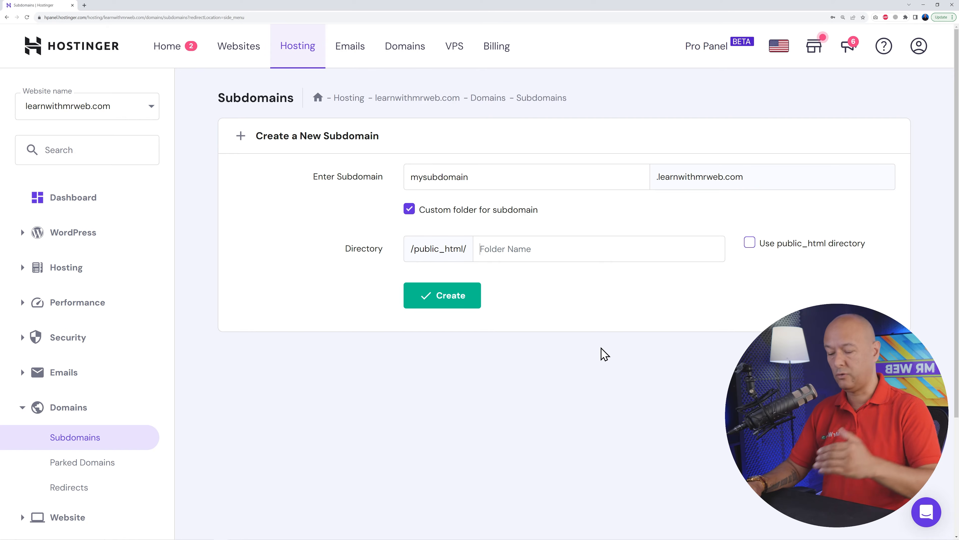
pyautogui.write('__')
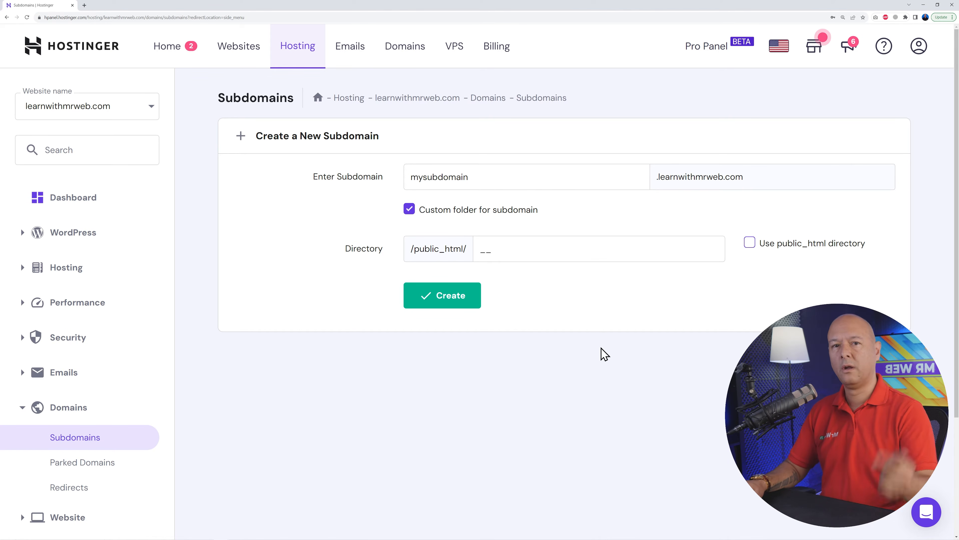
pyautogui.write('mysubdomain')
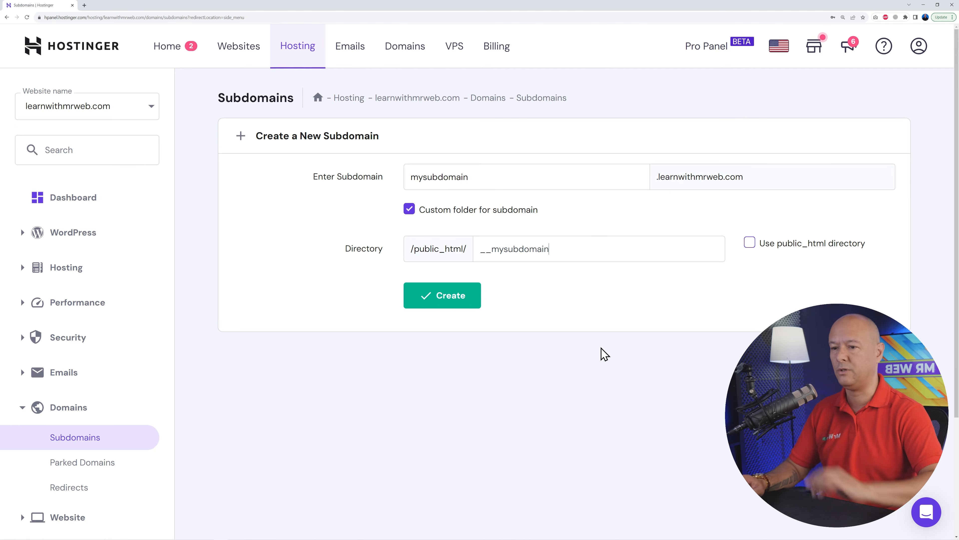
pyautogui.click(450, 308)
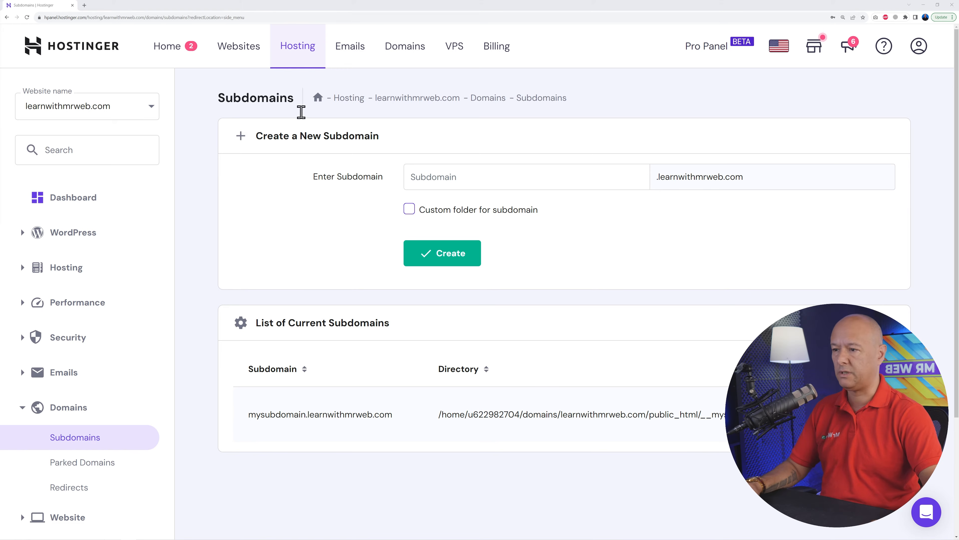
# Create a second subdomain mrweb under learnwithmrweb.com with the custom folder __mrweb.
pyautogui.click(463, 178)
pyautogui.write('mrweb')
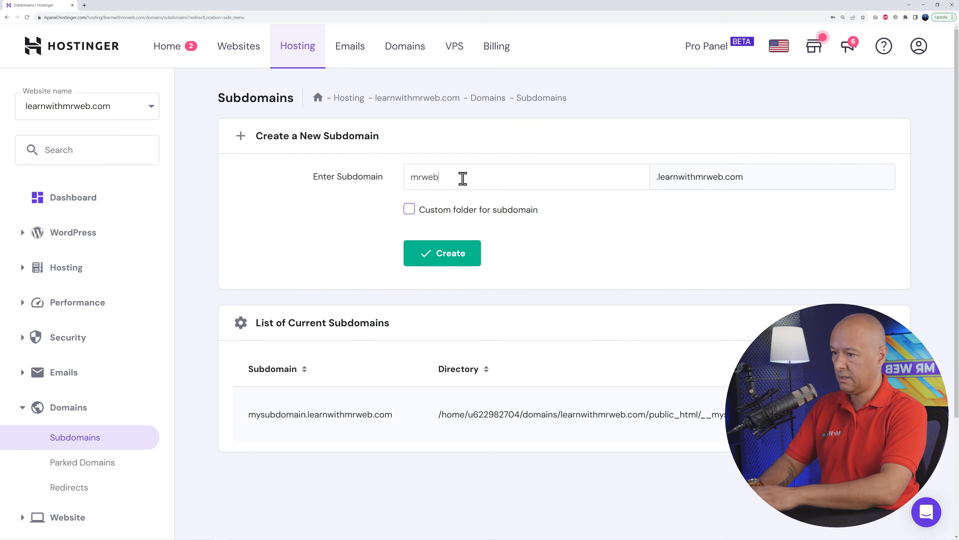
pyautogui.click(409, 208)
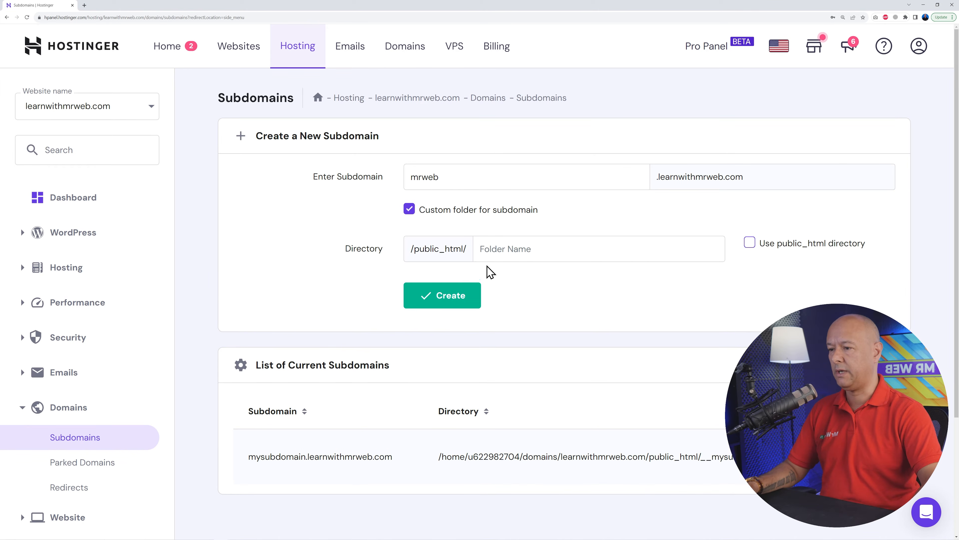
pyautogui.write('__mrweb')
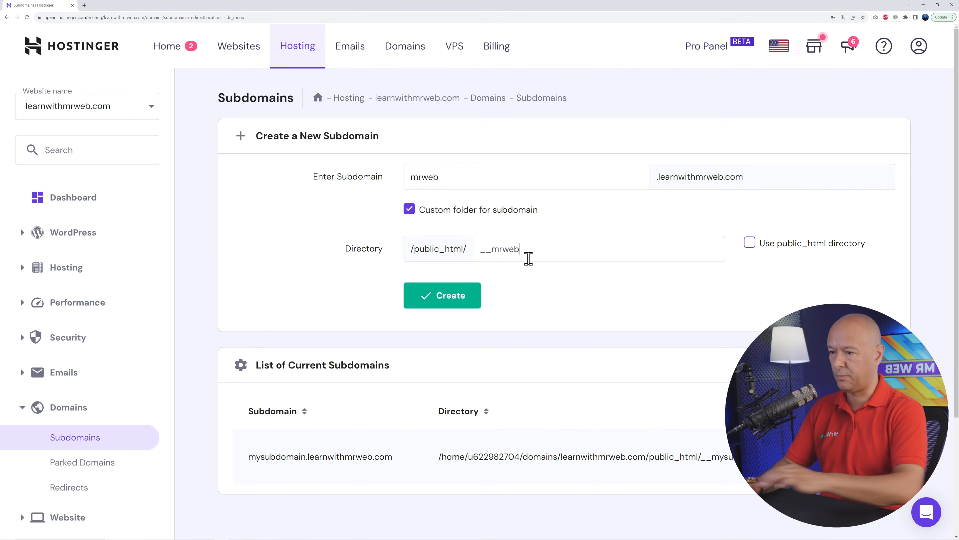
pyautogui.click(457, 304)
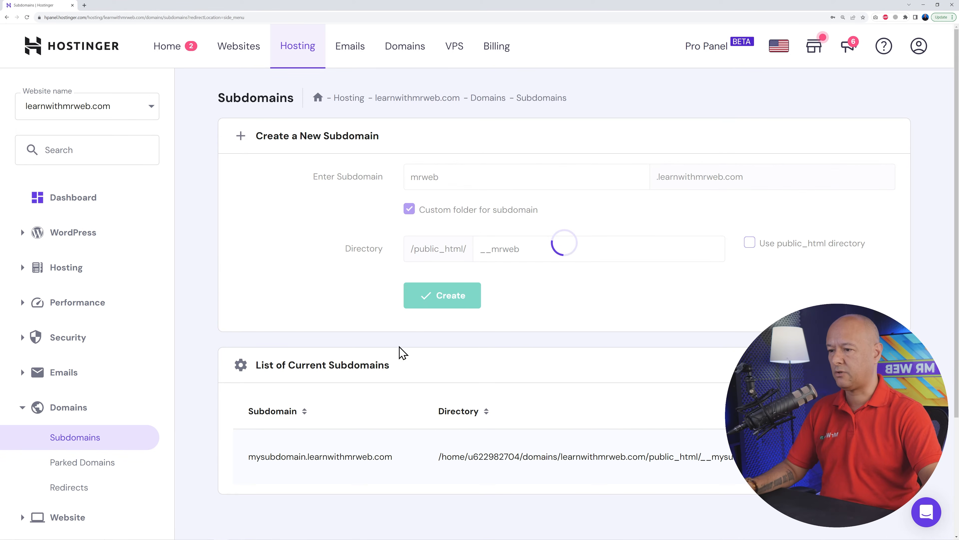
pyautogui.scroll(-2, 341, 348)
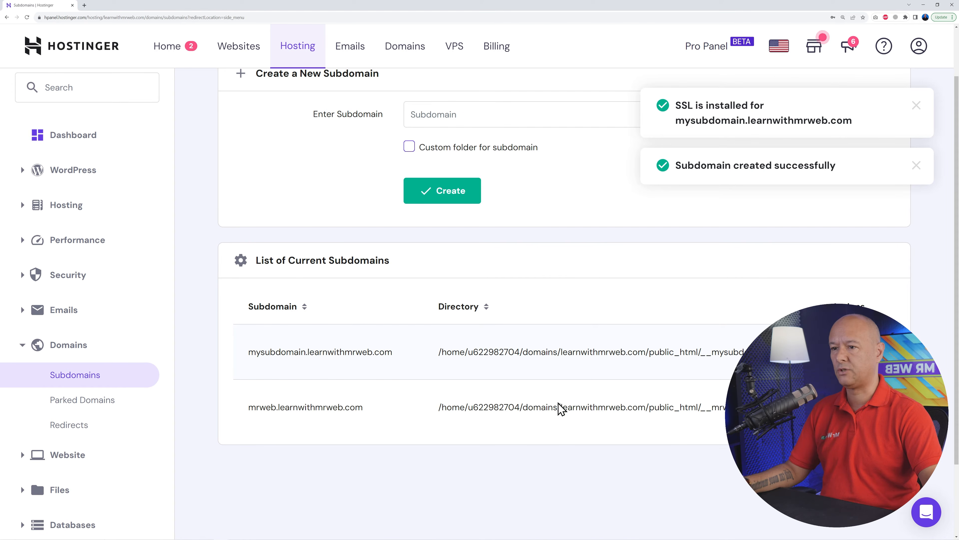
# Check the subdomain folders inside public_html in the file manager of learnwithmrweb.com, and close it.
pyautogui.scroll(-3, 516, 379)
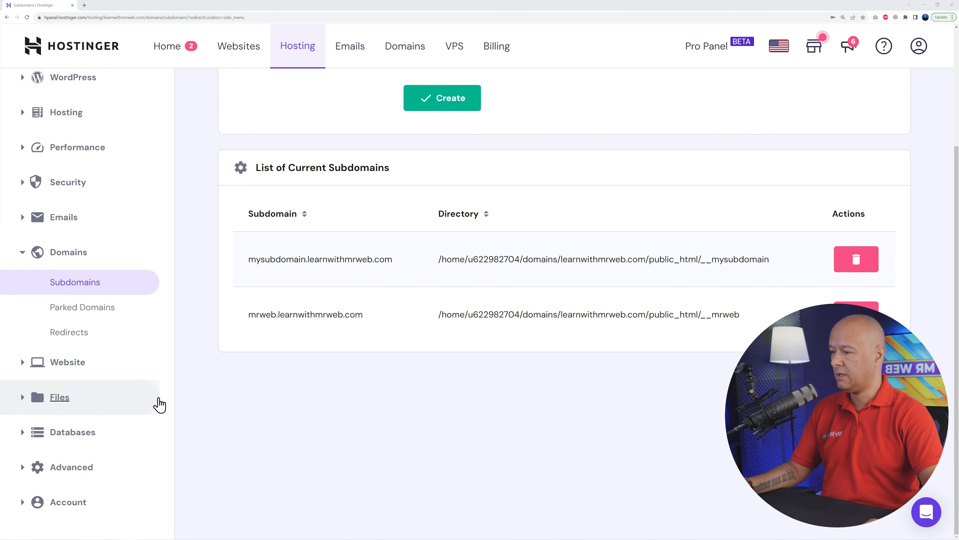
pyautogui.click(23, 400)
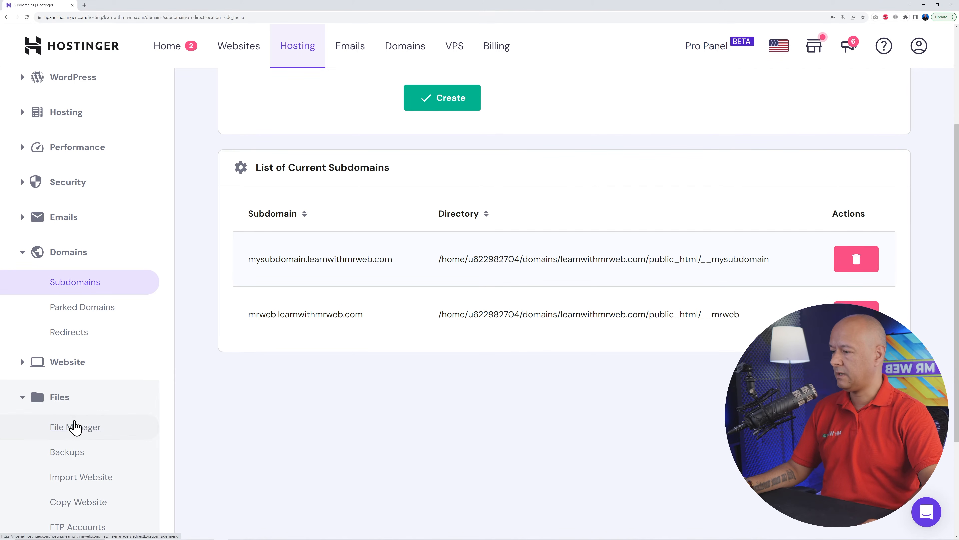
pyautogui.click(76, 429)
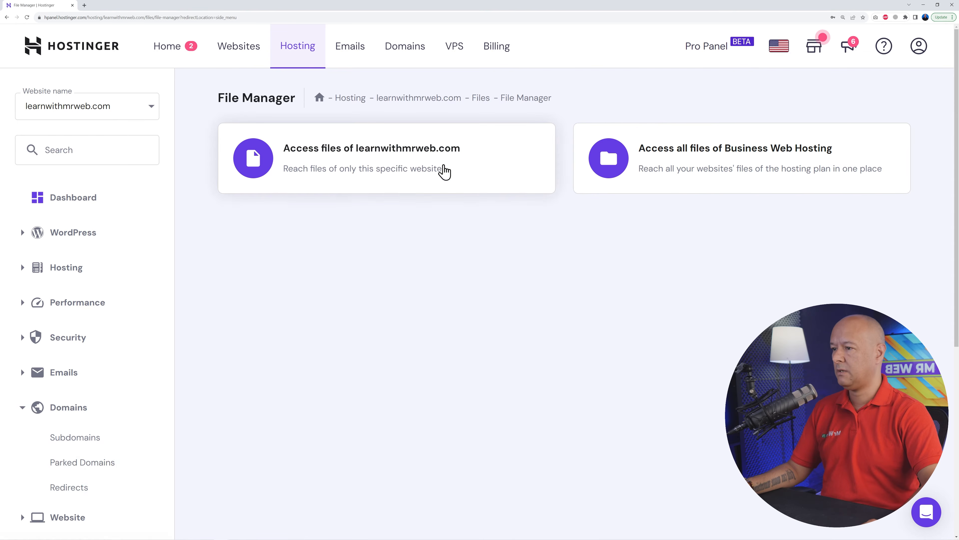
pyautogui.click(385, 149)
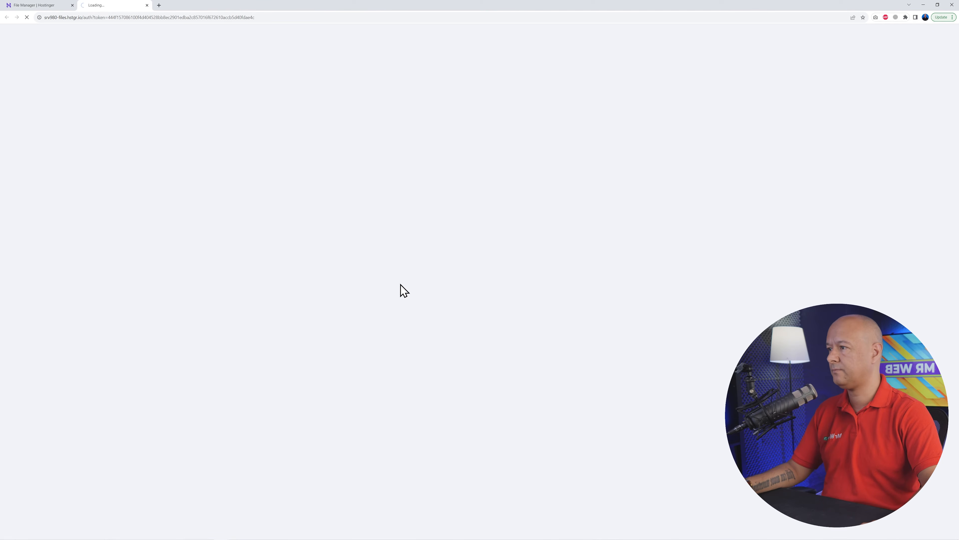
pyautogui.doubleClick(235, 148)
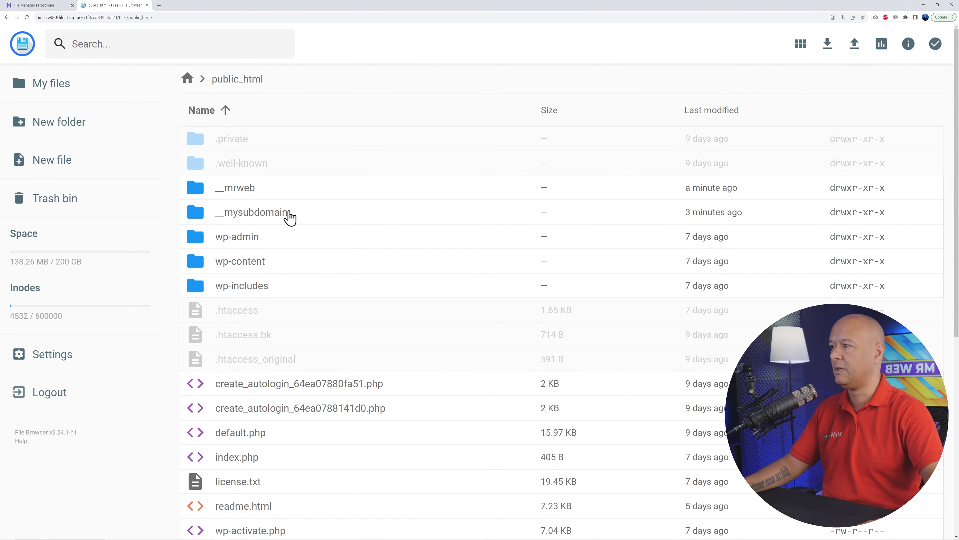
pyautogui.click(146, 5)
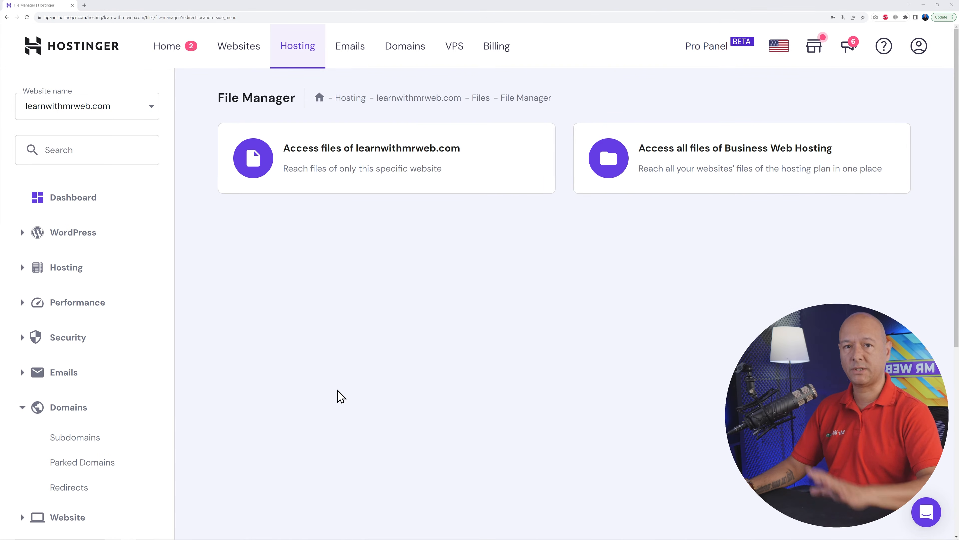
# Start a new WordPress installation from the website's Auto Installer.
pyautogui.scroll(-8, 157, 377)
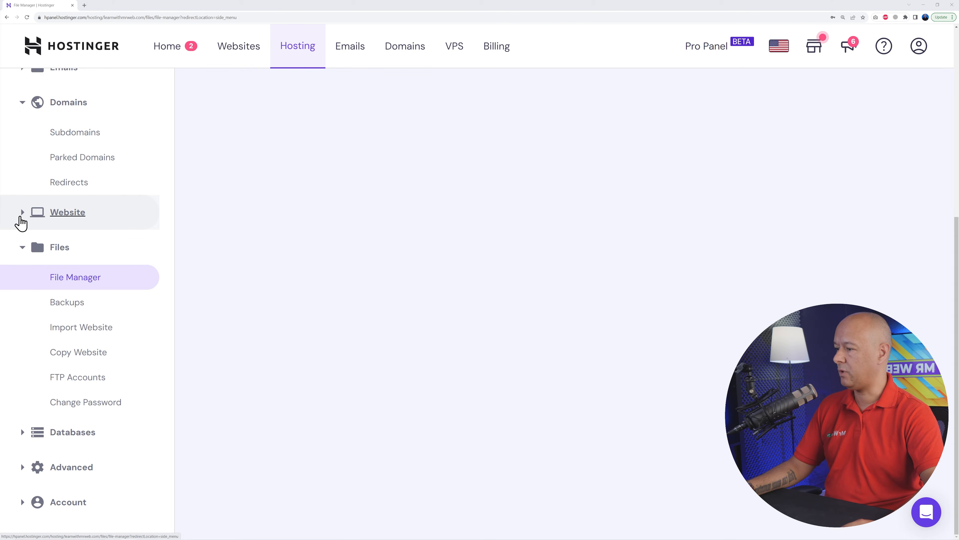
pyautogui.click(22, 219)
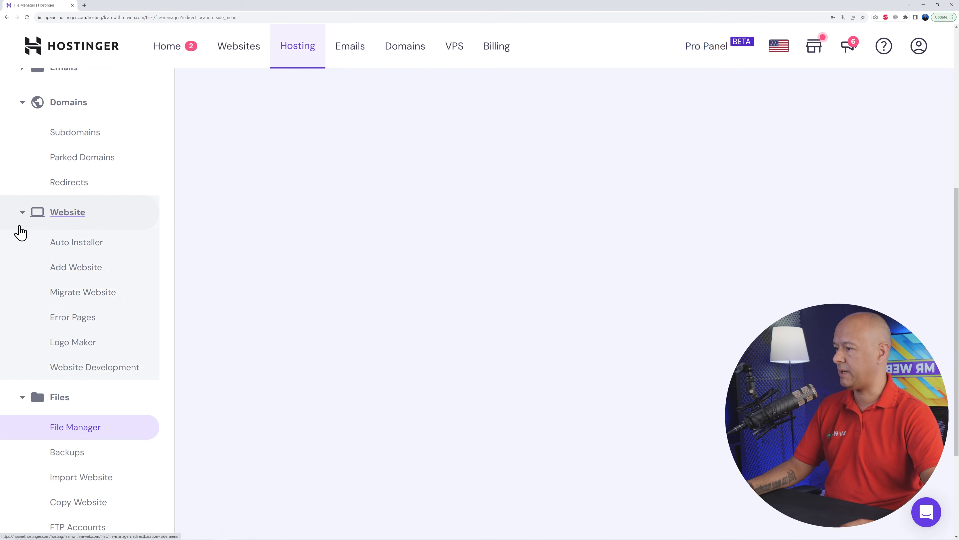
pyautogui.click(94, 250)
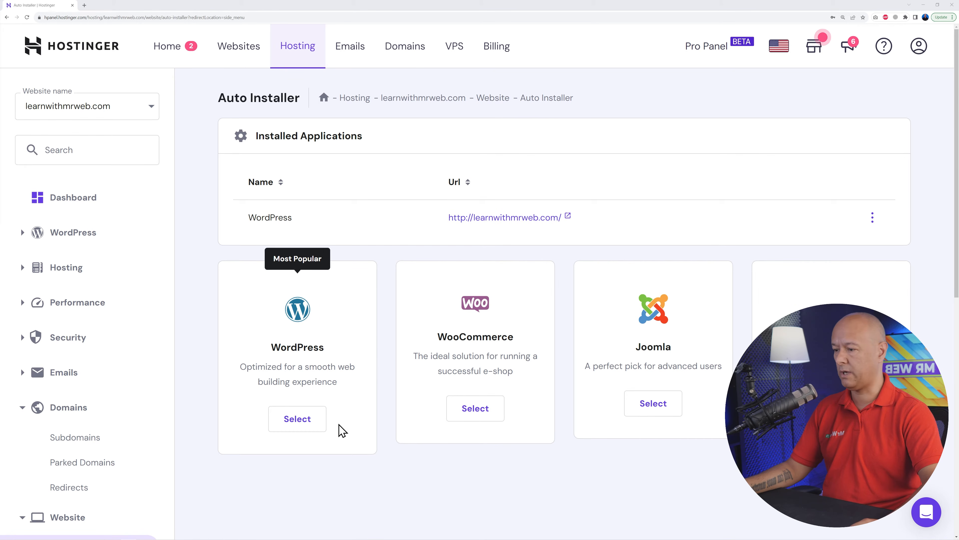
pyautogui.click(298, 429)
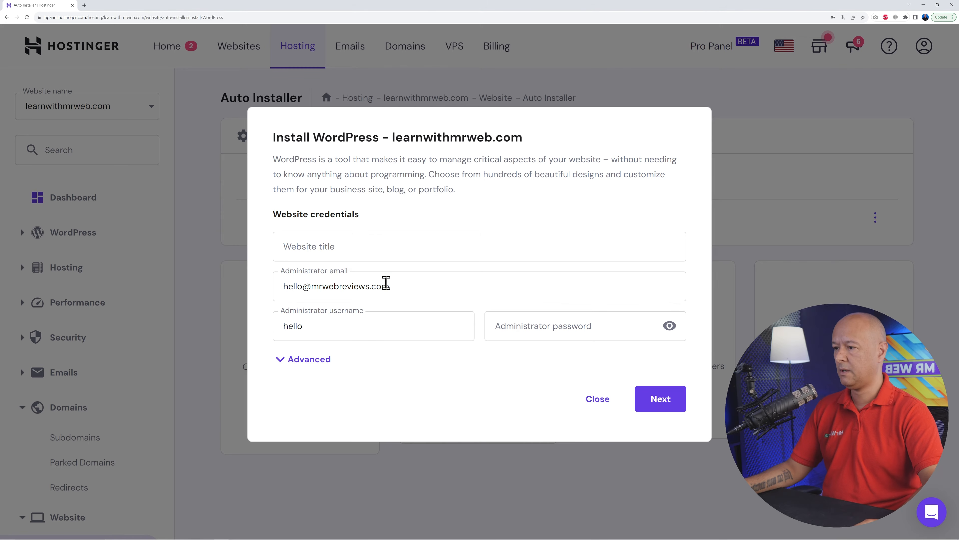
# Title the website My Sub Domain, fill in the administrator username and password, and expand the advanced options.
pyautogui.click(374, 247)
pyautogui.write('M')
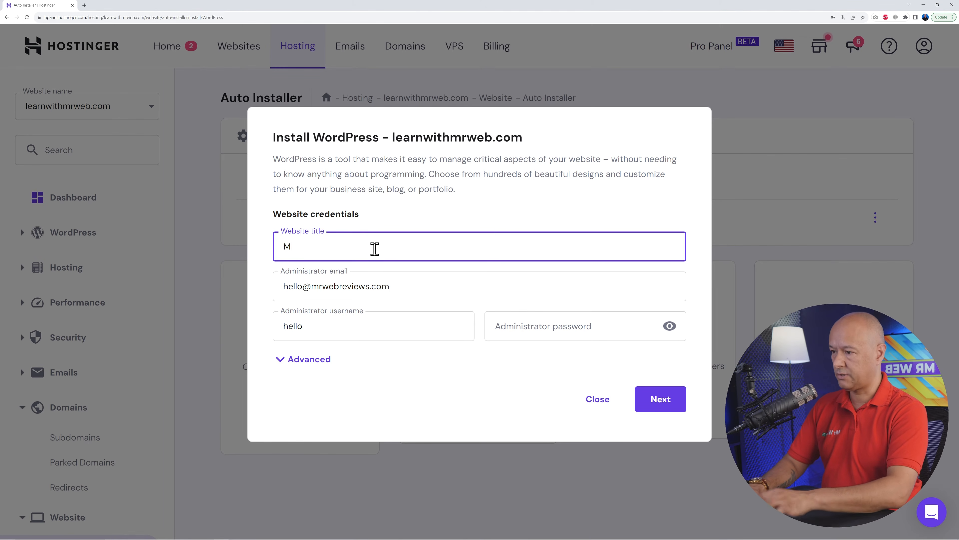
pyautogui.write('y Sub Domain')
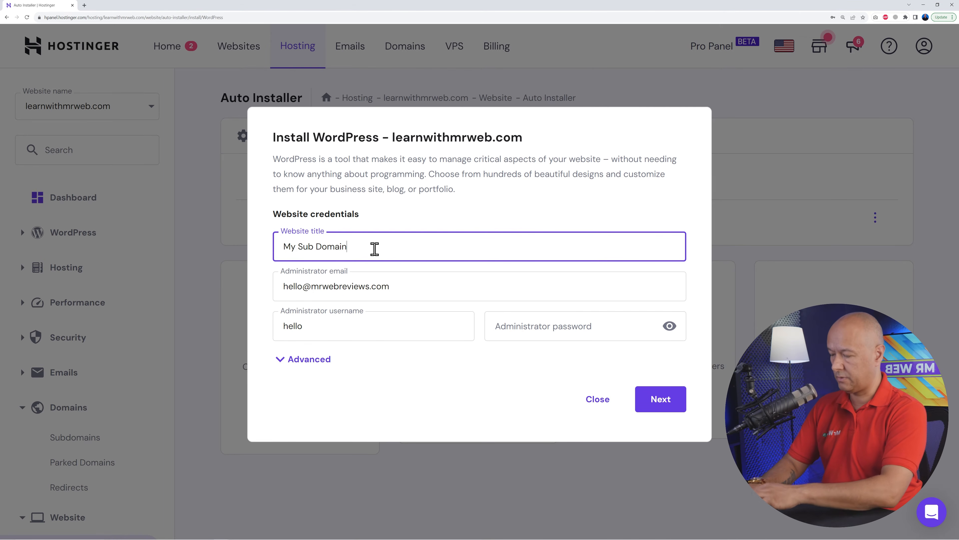
pyautogui.click(279, 365)
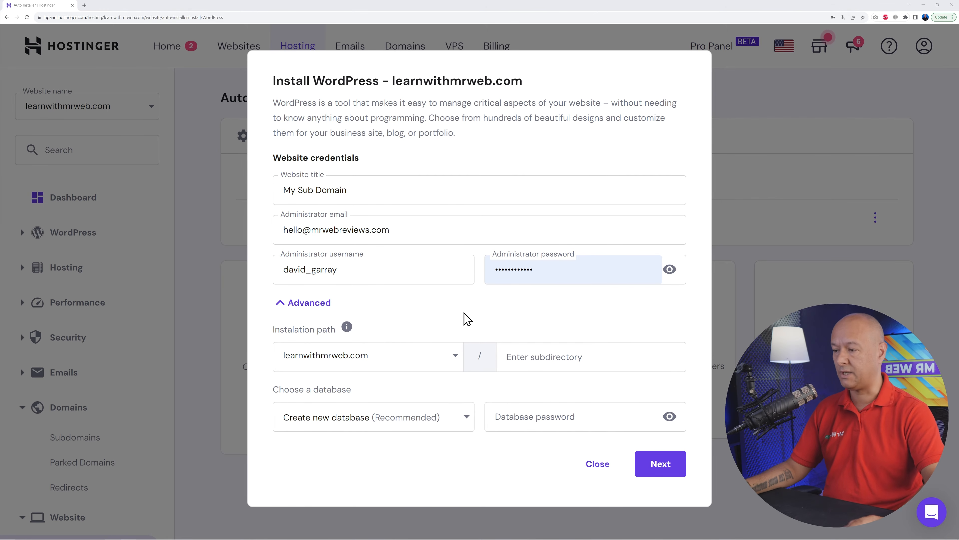
# Set the installation path to mysubdomain.learnwithmrweb.com and install WordPress with the default version, language and update schedule.
pyautogui.click(455, 356)
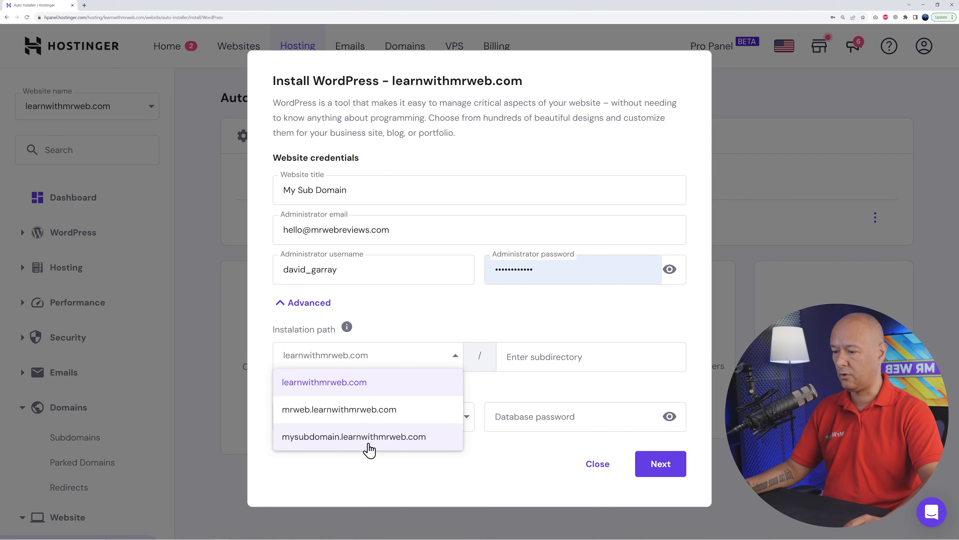
pyautogui.click(389, 439)
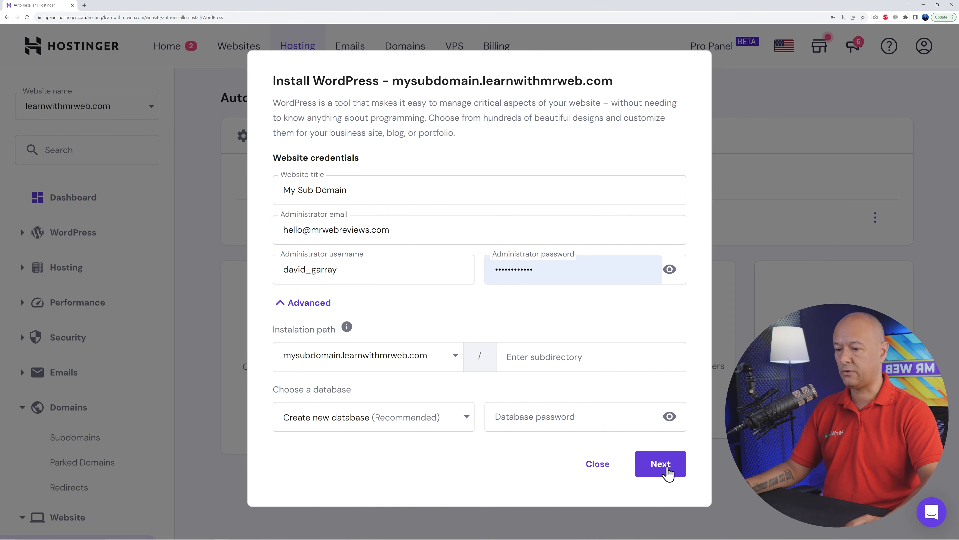
pyautogui.click(666, 469)
pyautogui.click(864, 27)
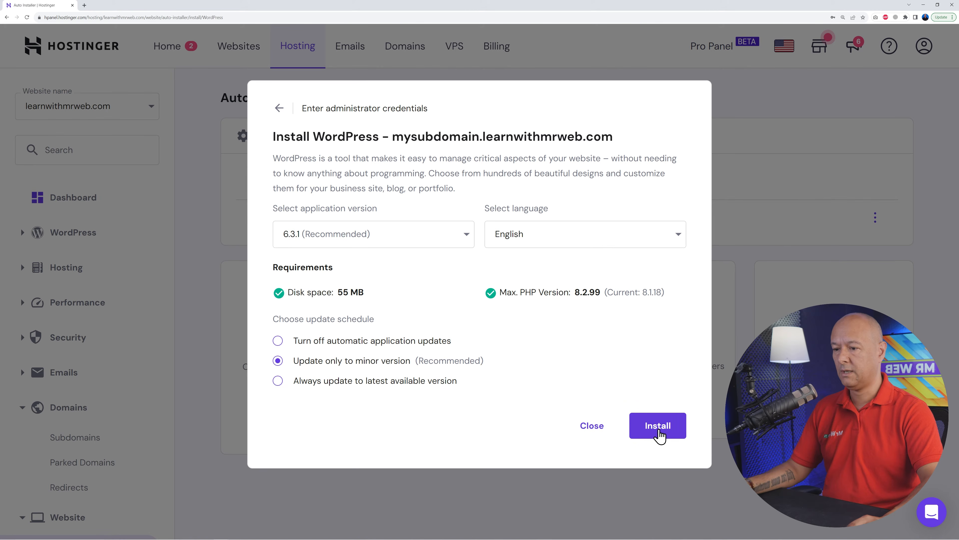
pyautogui.click(659, 426)
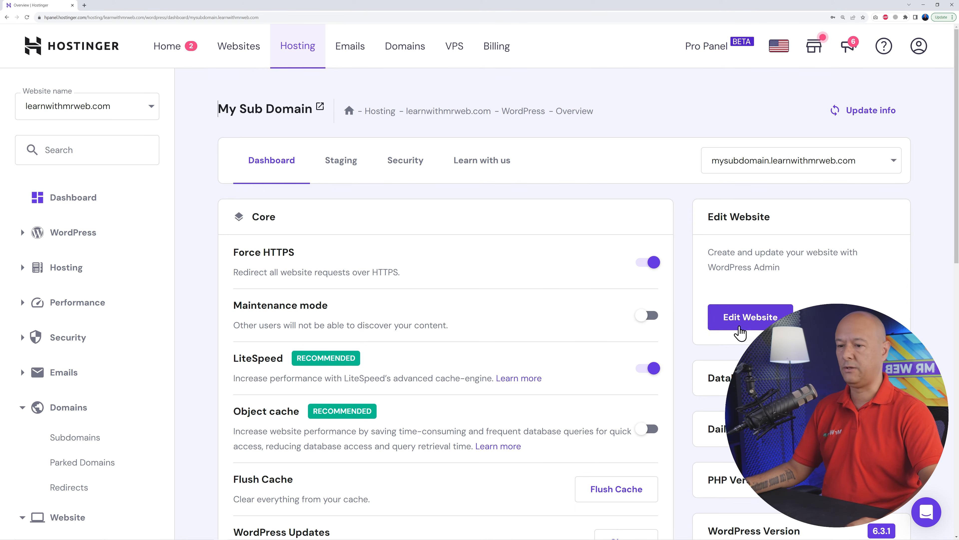
# View the WordPress admin dashboard of the My Sub Domain site, and return to the hosting overview.
pyautogui.click(750, 324)
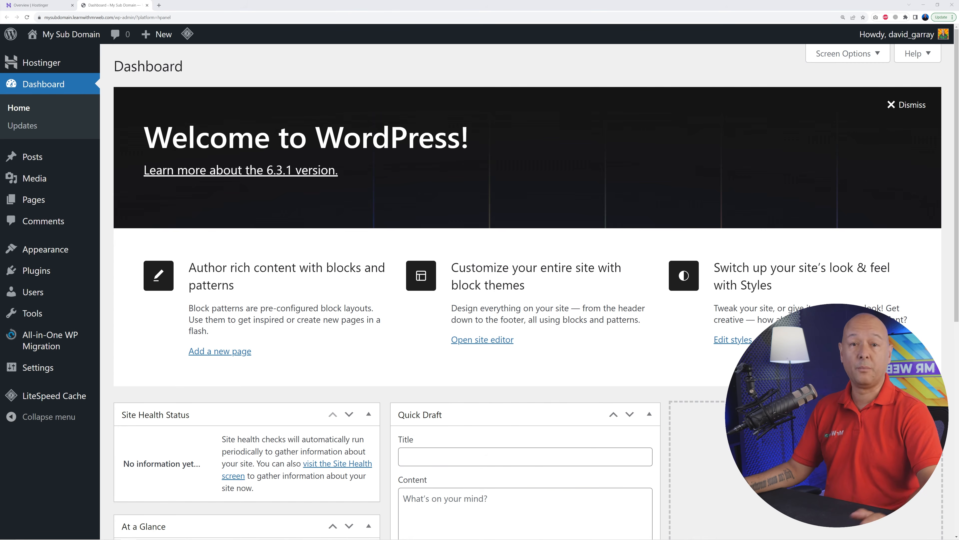
pyautogui.click(53, 6)
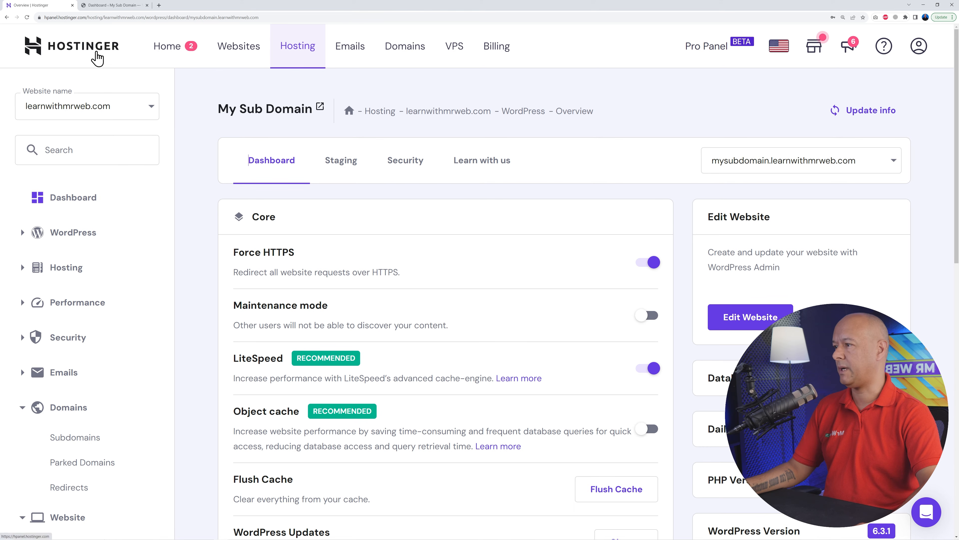
# Check the plan's website list, and open the domain selector of the WordPress overview.
pyautogui.click(147, 104)
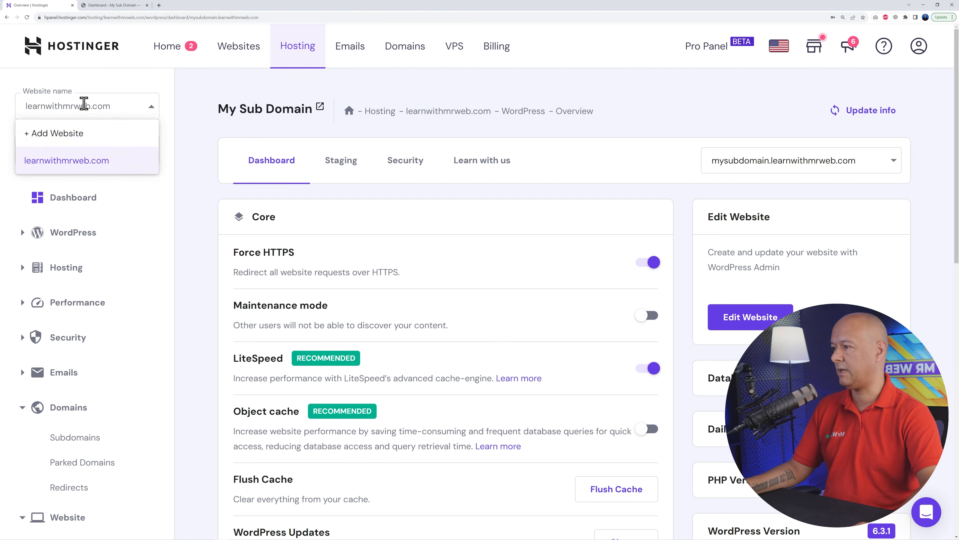
pyautogui.click(175, 148)
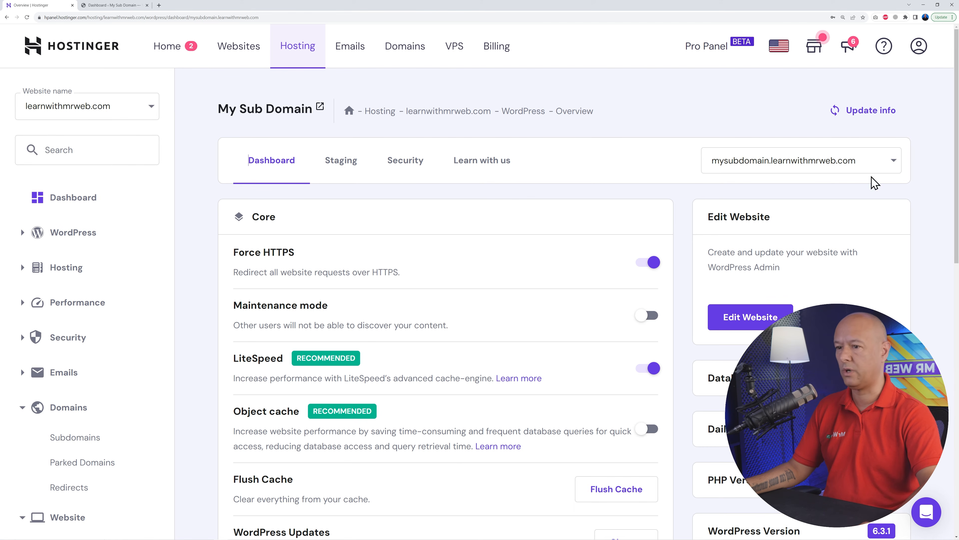
pyautogui.click(828, 163)
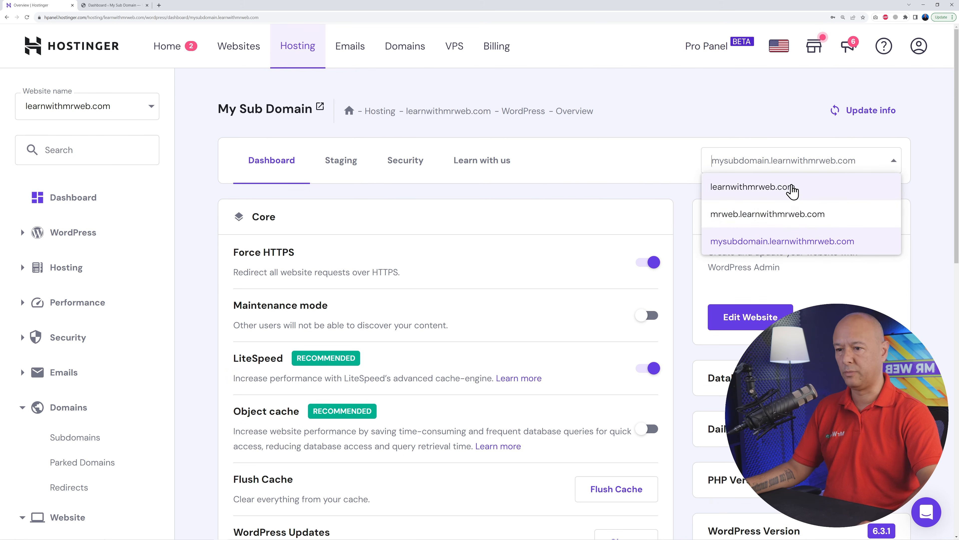